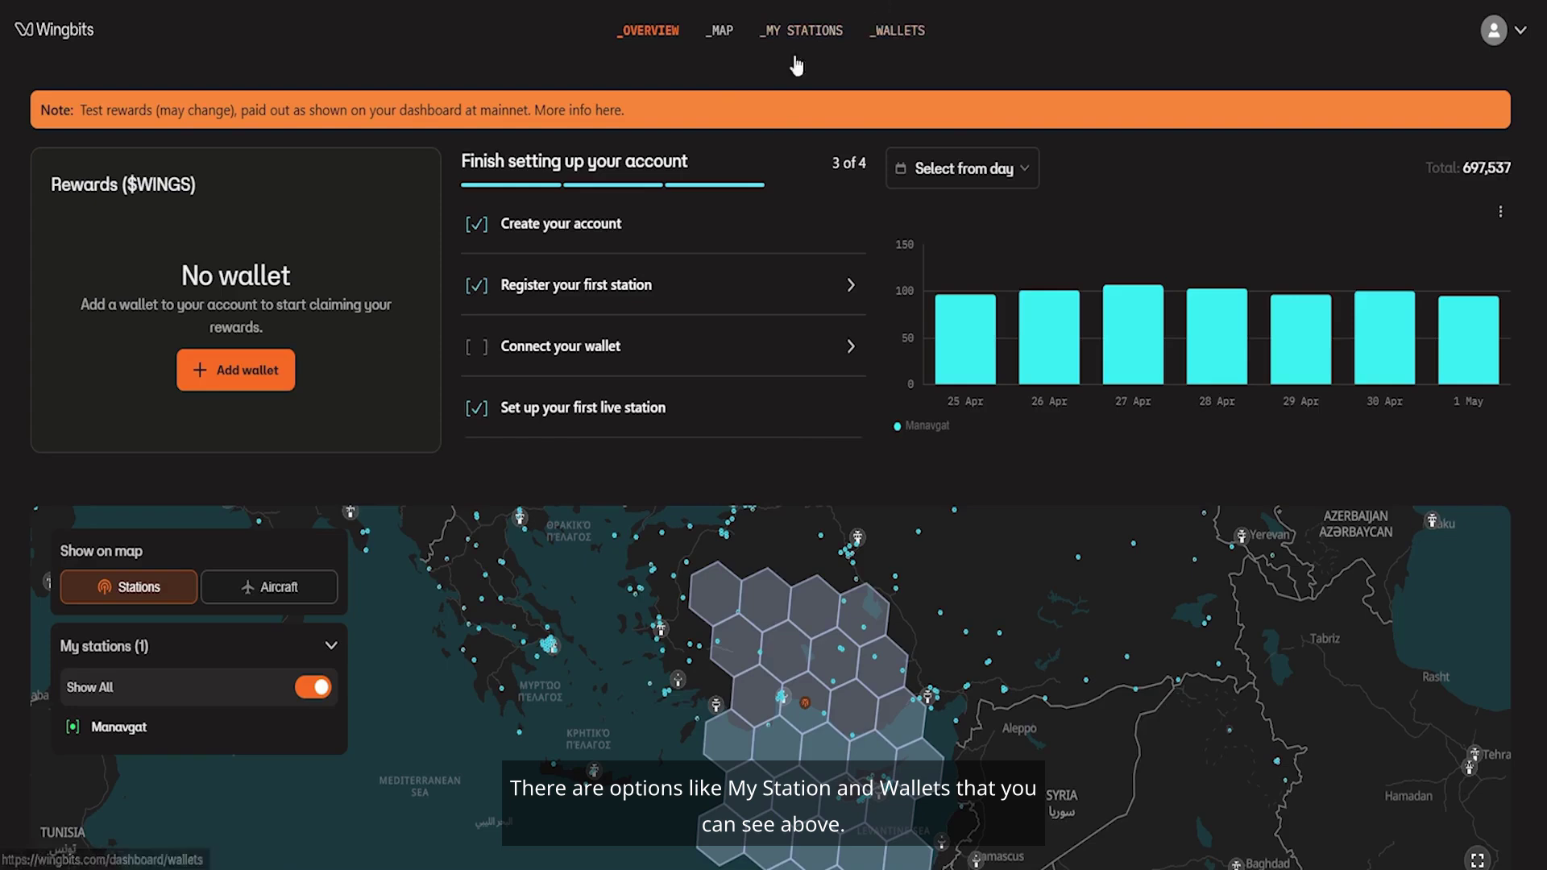
From My wallets, start adding a wallet to reach the two-factor QR code setup.
{"action": "left_click", "coordinate": [903, 42]}
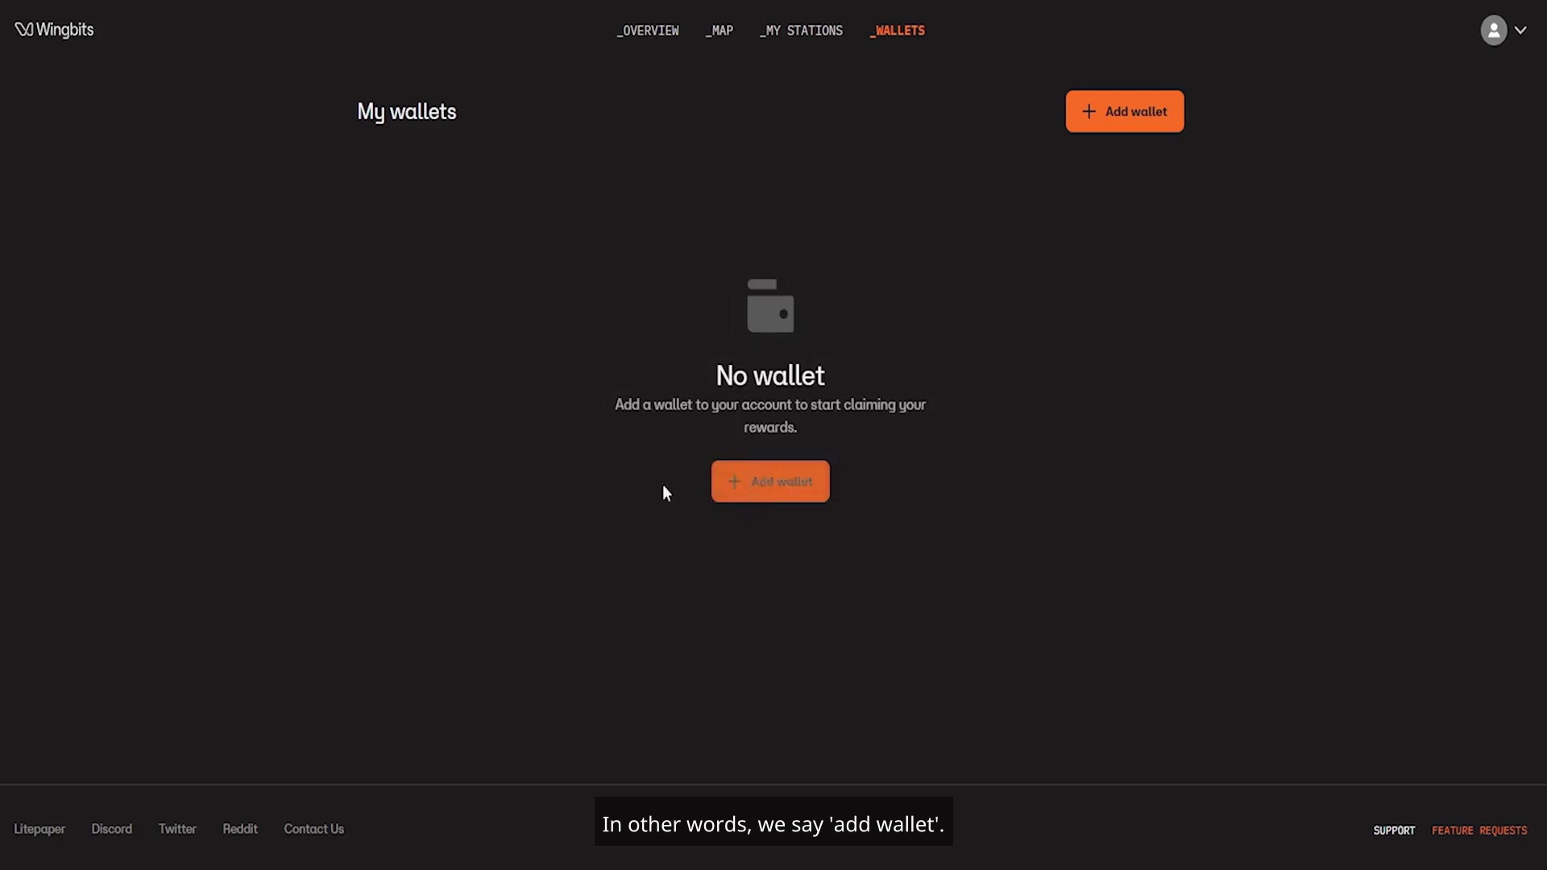
{"action": "left_click", "coordinate": [768, 495]}
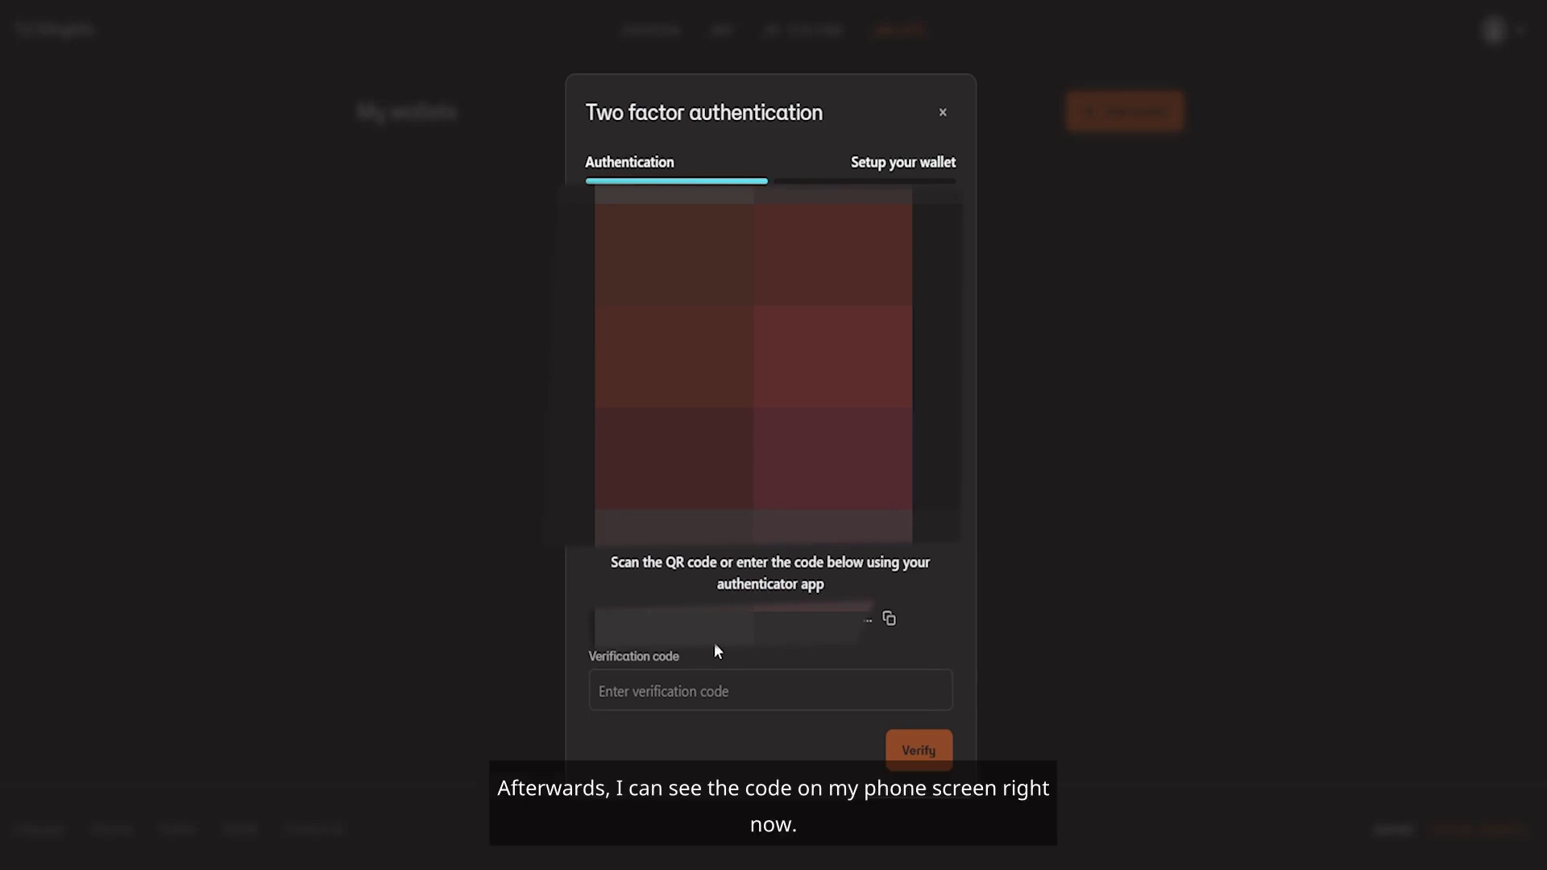
Replace the incomplete code with the current six-digit authenticator code and verify it.
{"action": "left_click", "coordinate": [726, 687]}
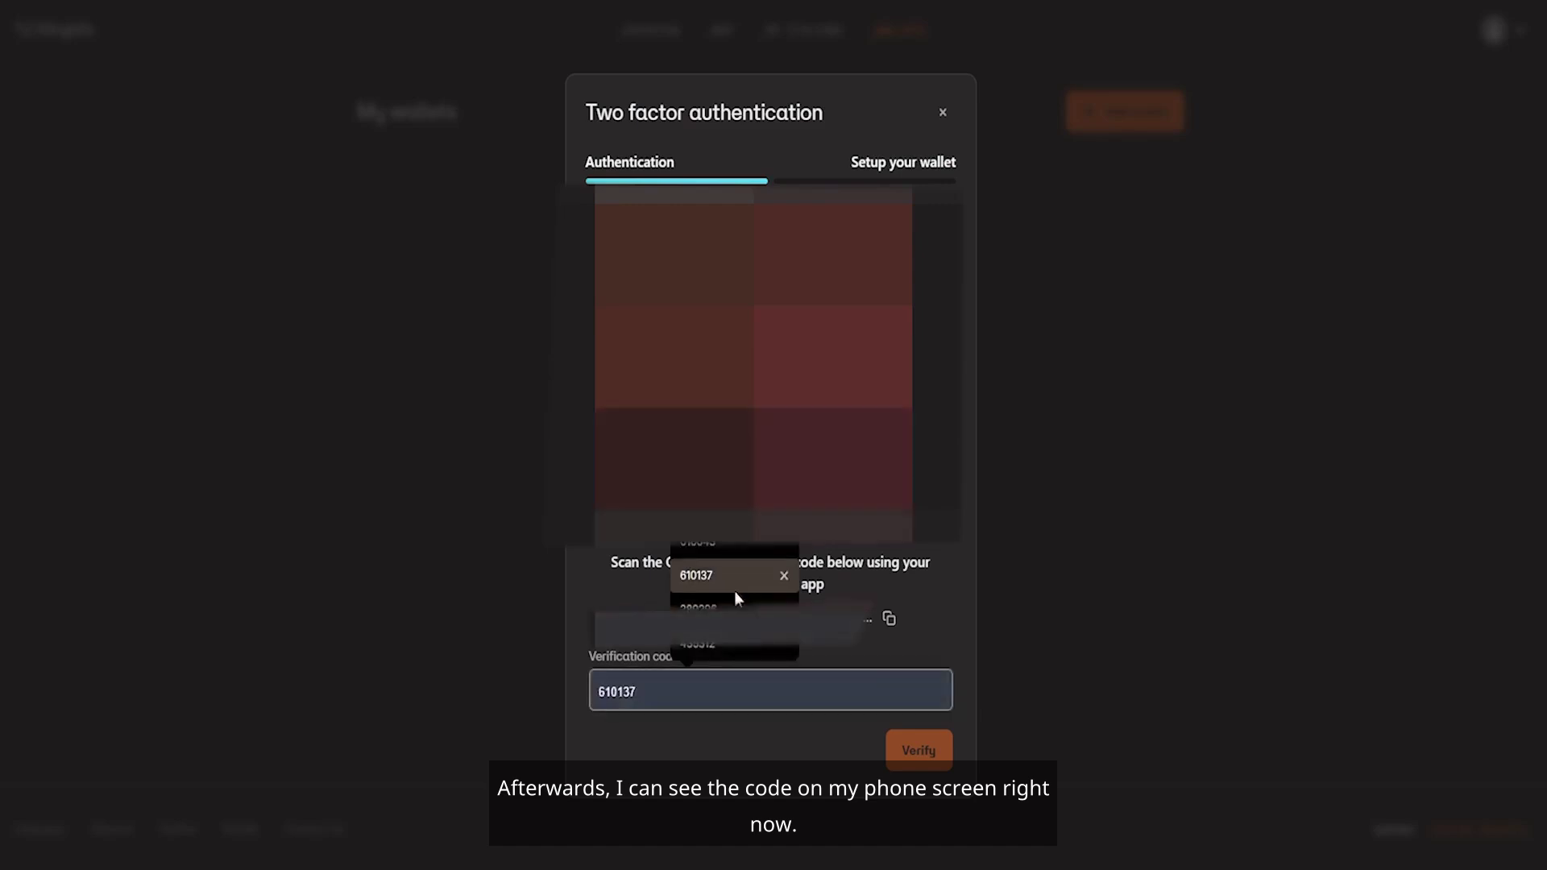
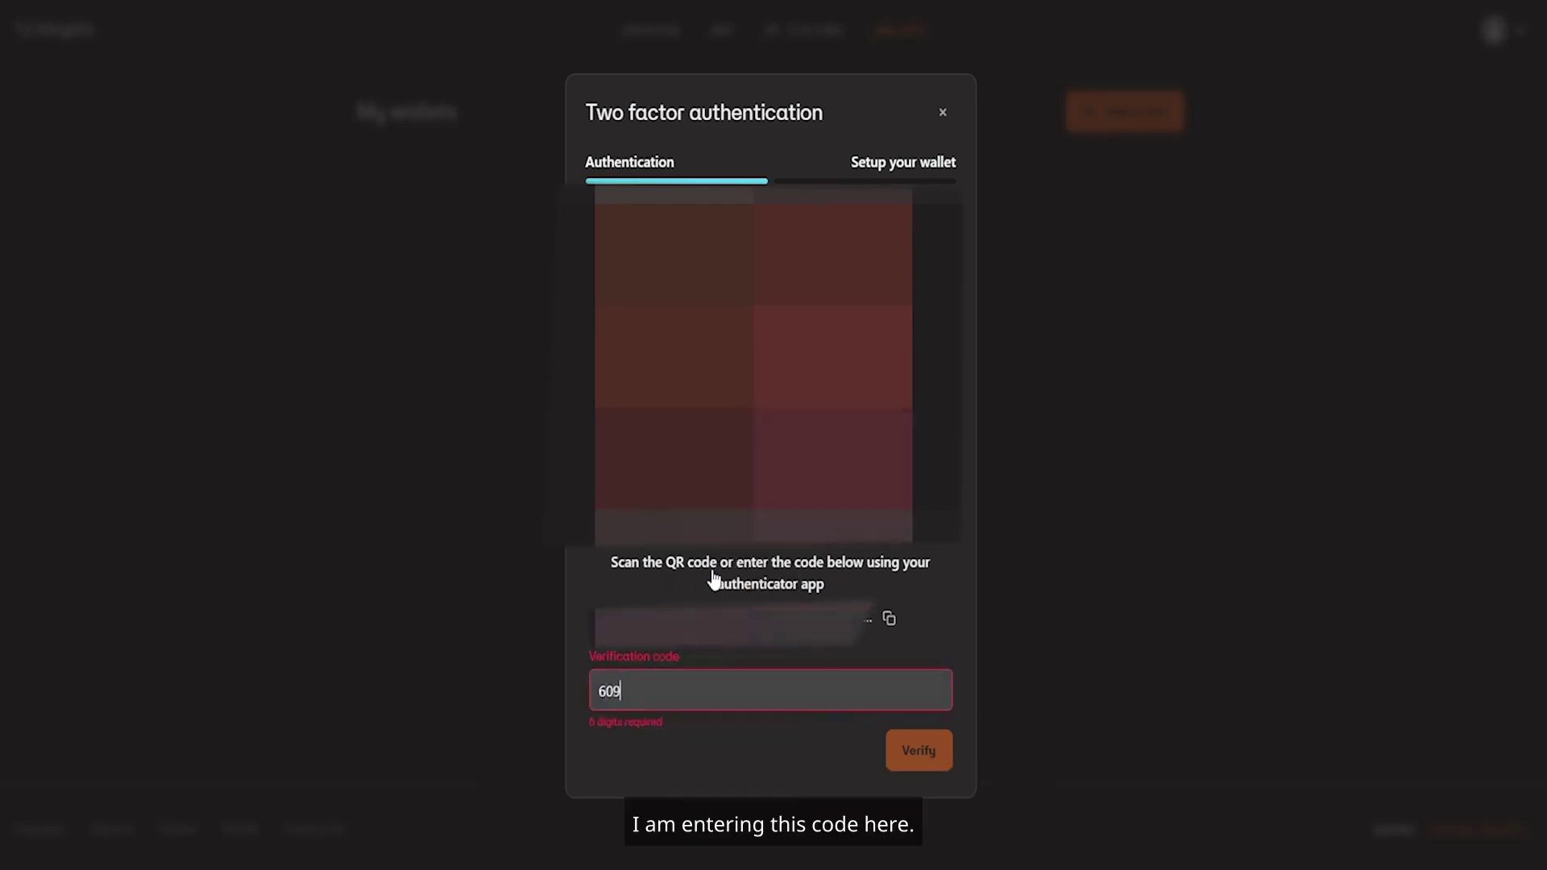
{"action": "key", "text": "BackSpace"}
{"action": "key", "text": "BackSpace"}
{"action": "key", "text": "BackSpace"}
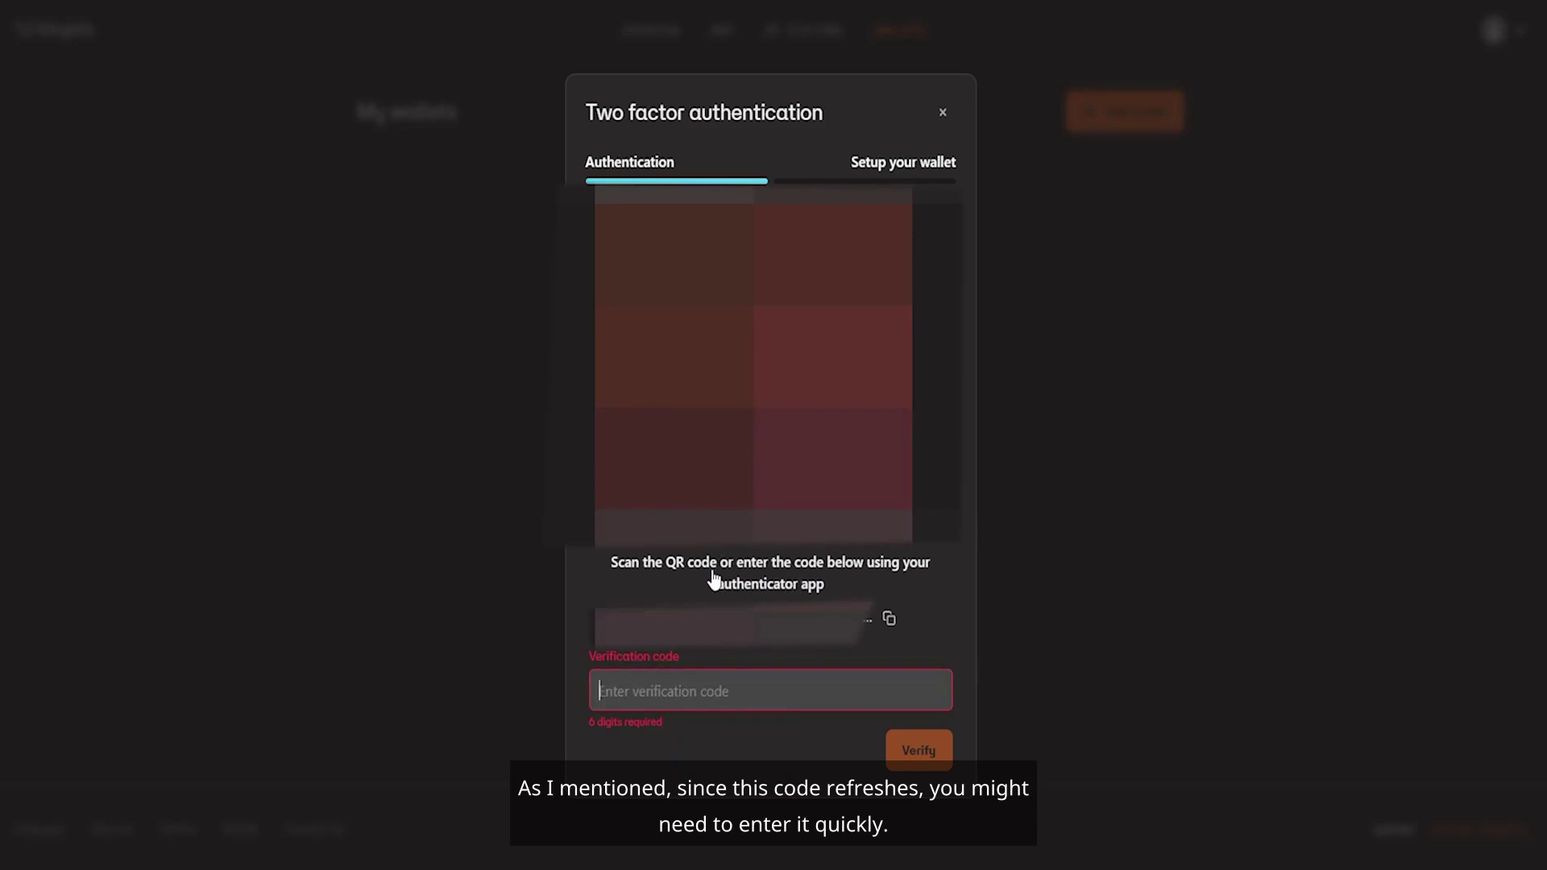
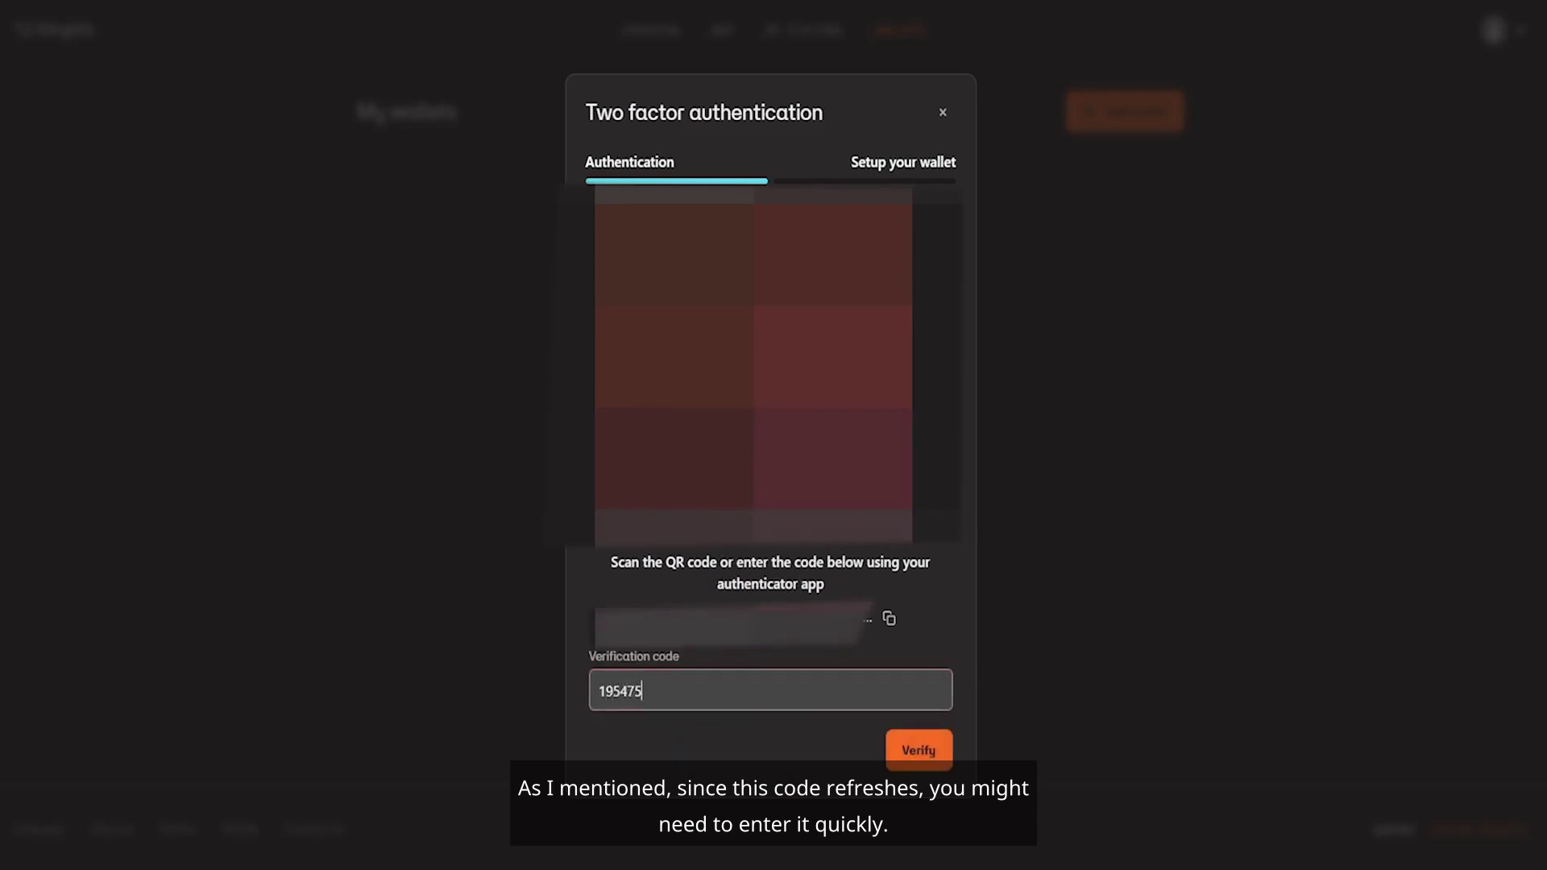
{"action": "left_click", "coordinate": [927, 748]}
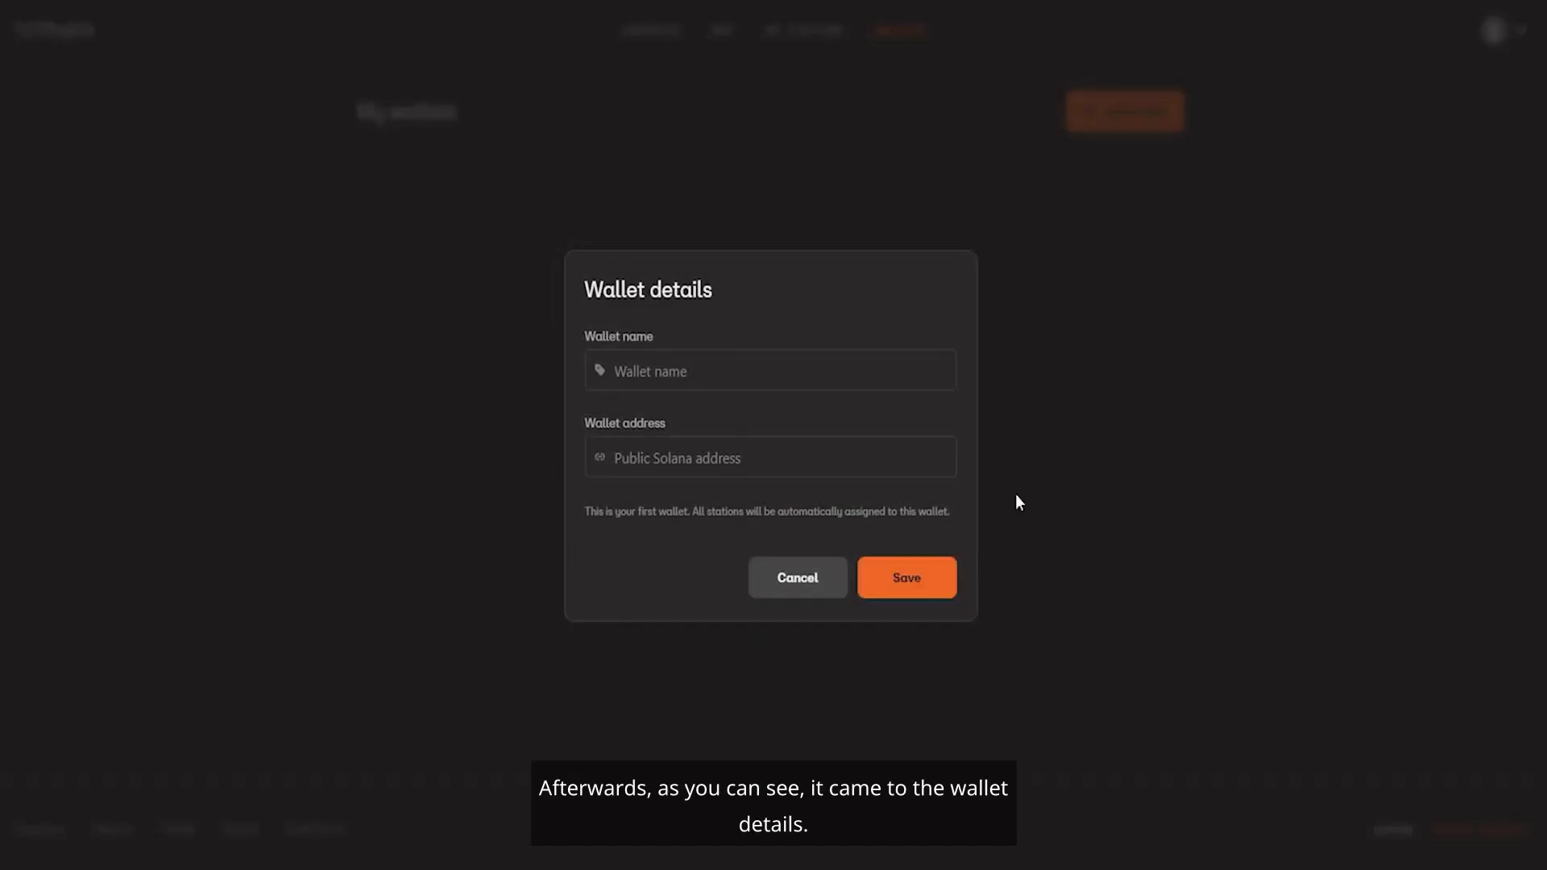
Name the wallet main-phantom, paste the Phantom Solana address, and save it.
{"action": "left_click", "coordinate": [705, 372]}
{"action": "left_click", "coordinate": [705, 372]}
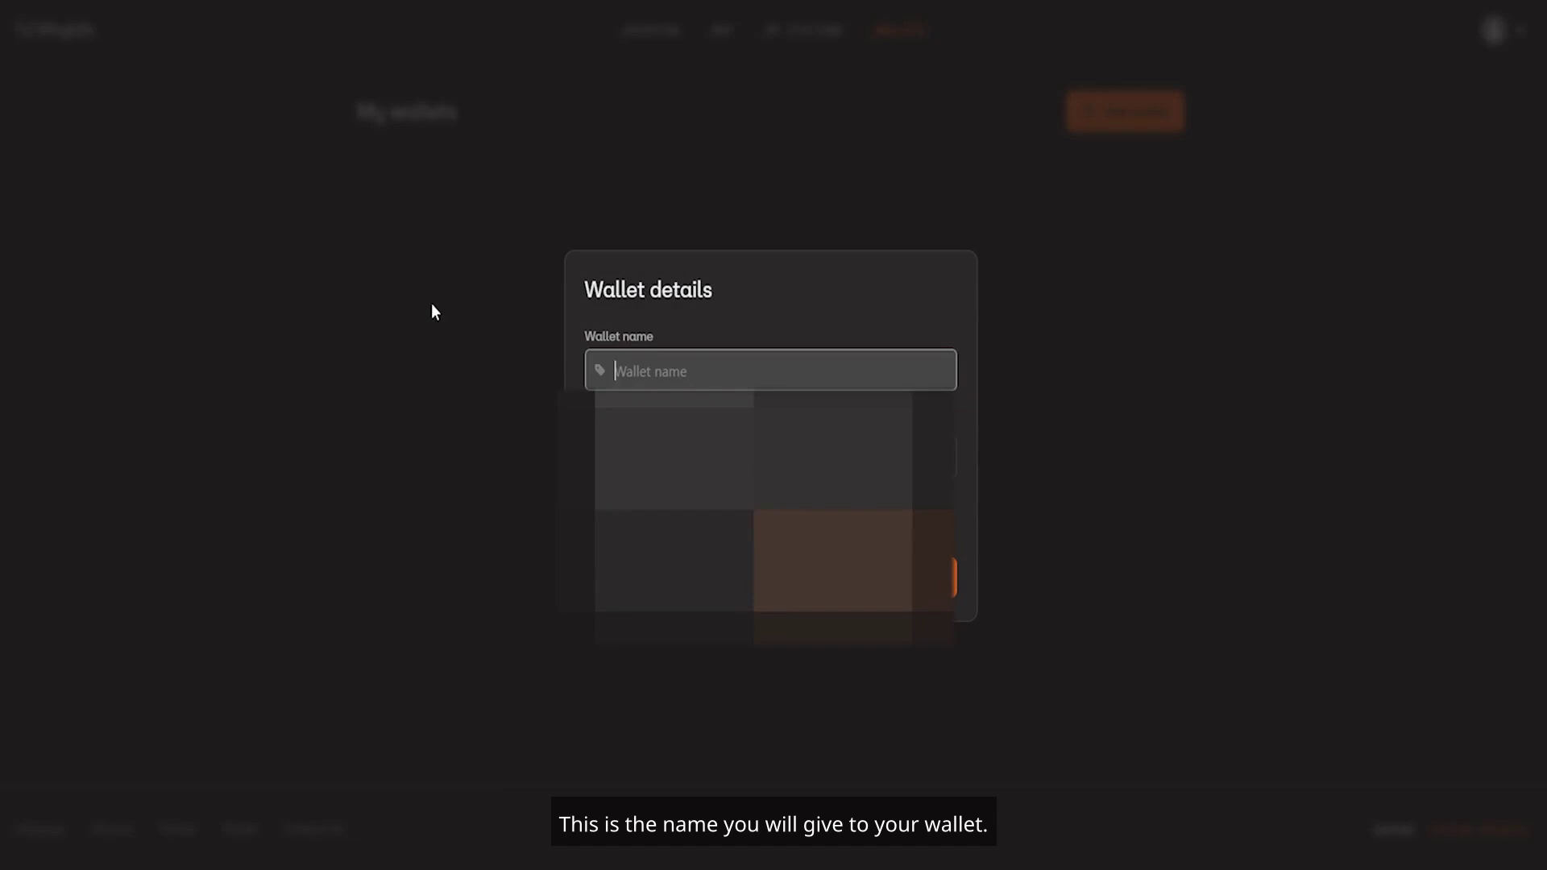
{"action": "type", "text": "main"}
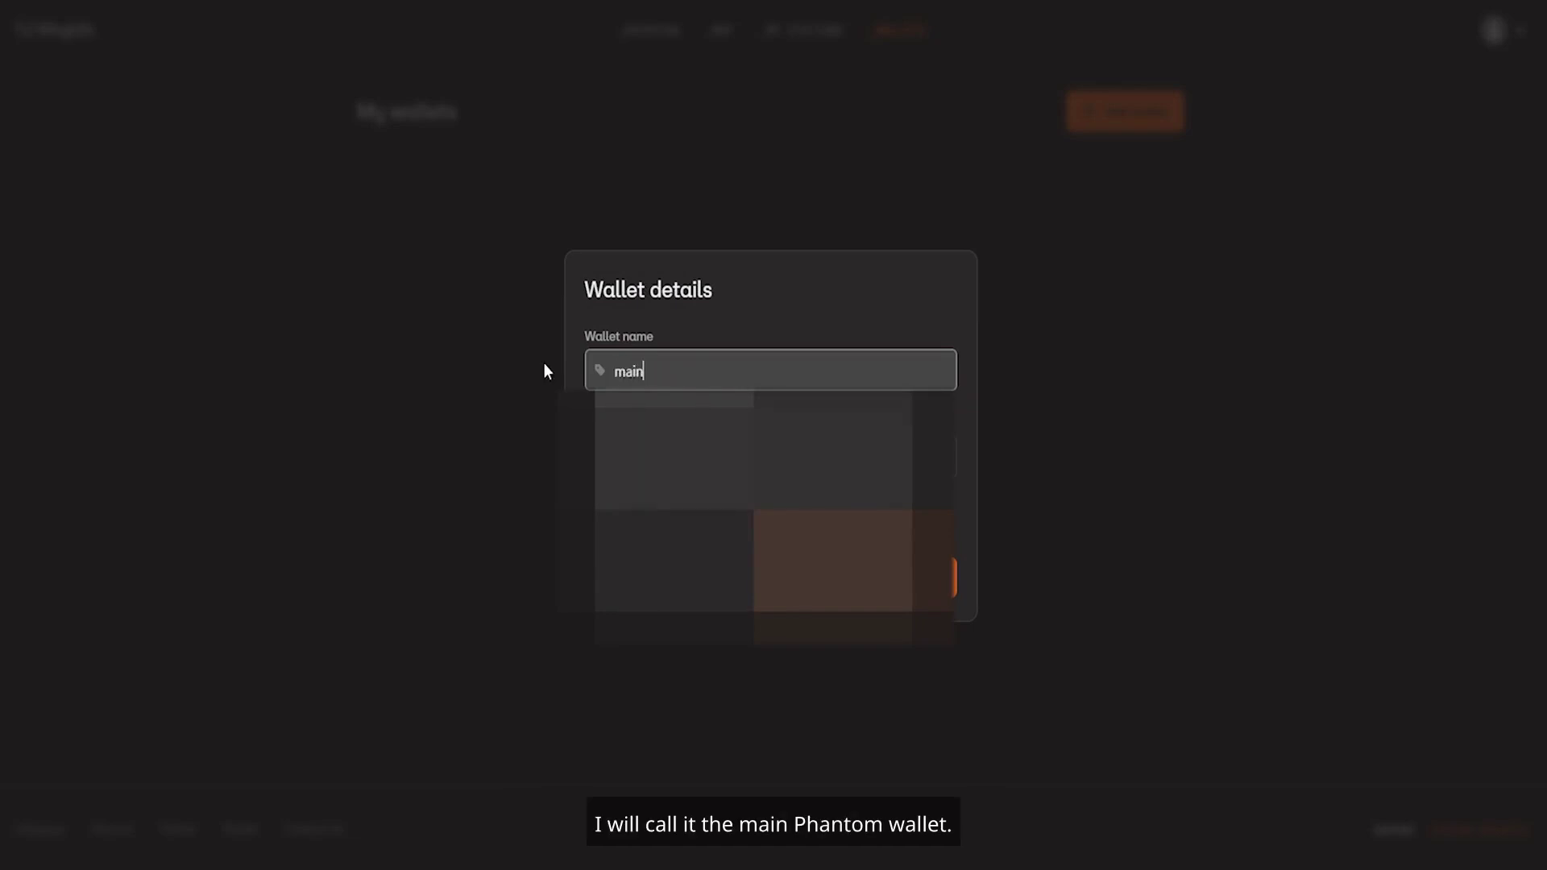
{"action": "type", "text": "-phantom"}
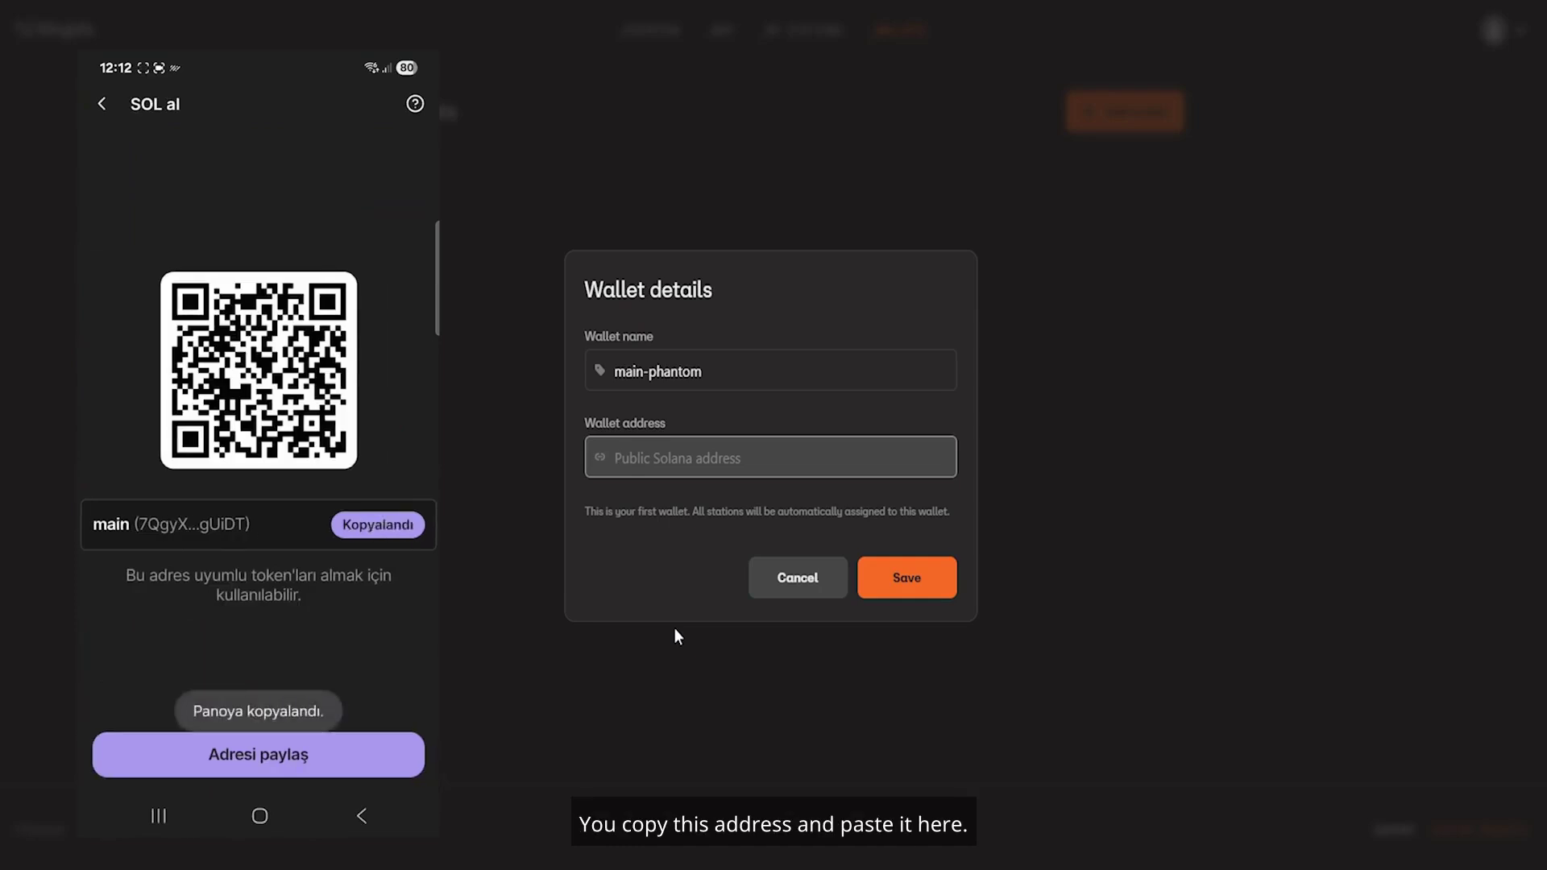
{"action": "key", "text": "ctrl+v"}
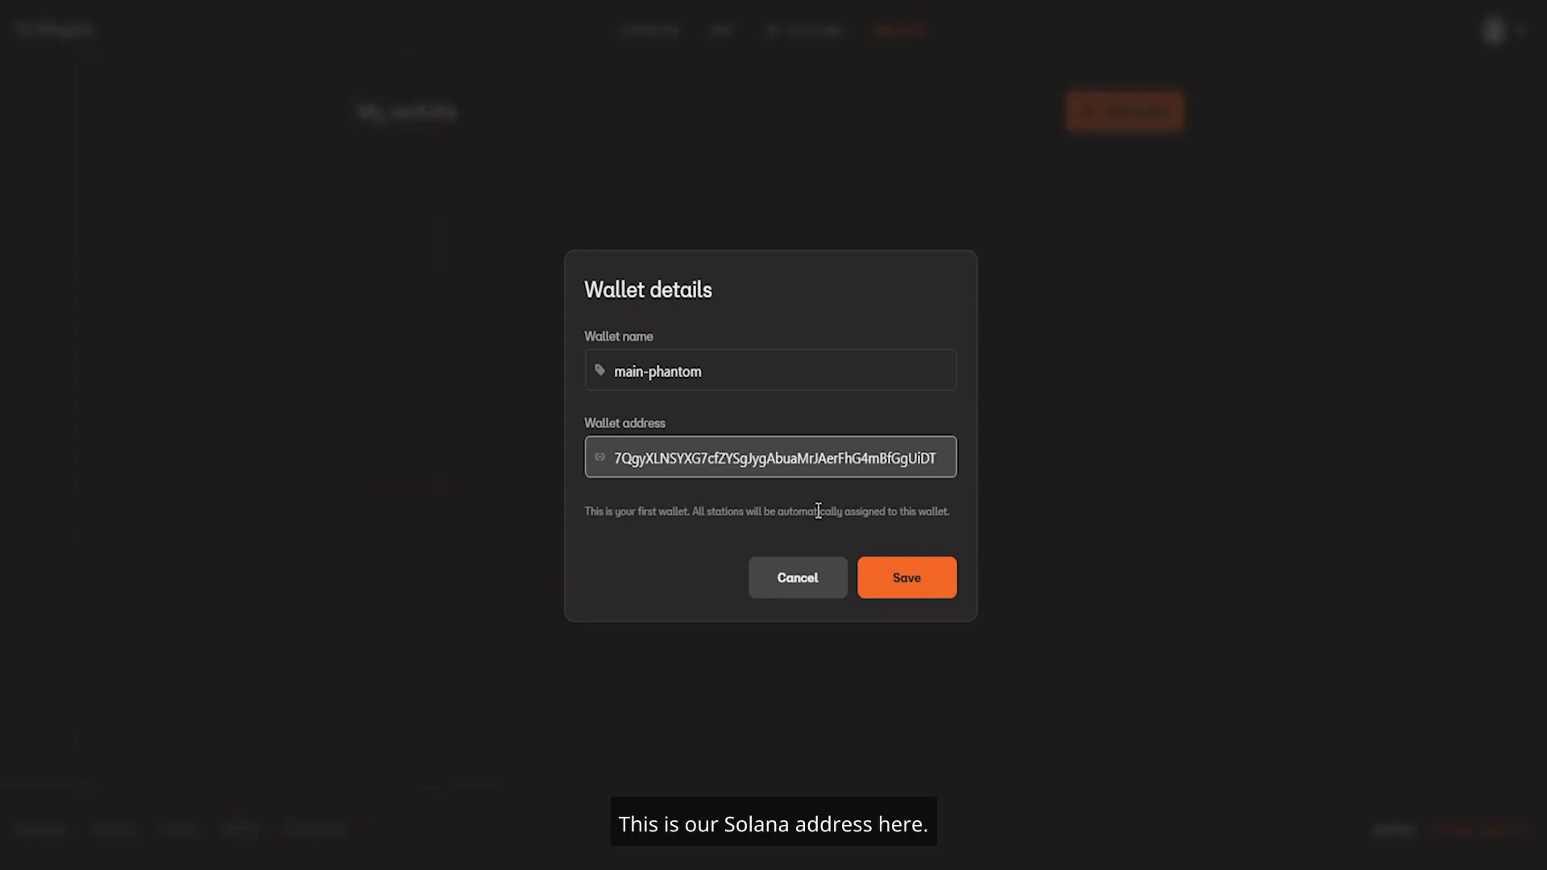
{"action": "left_click", "coordinate": [907, 592]}
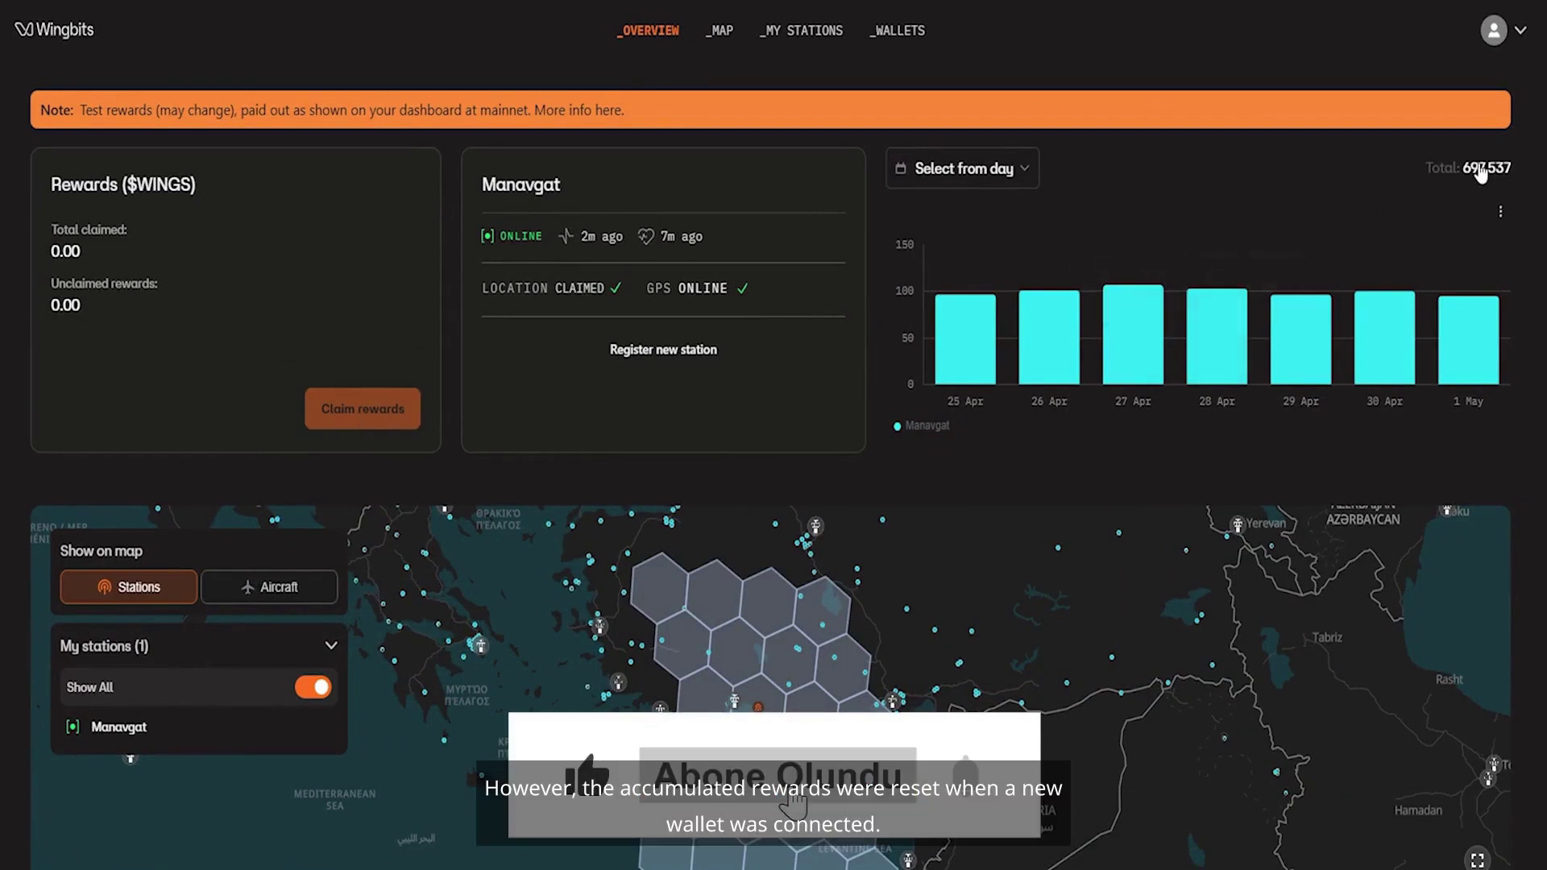
{"action": "mouse_move", "coordinate": [1487, 168]}
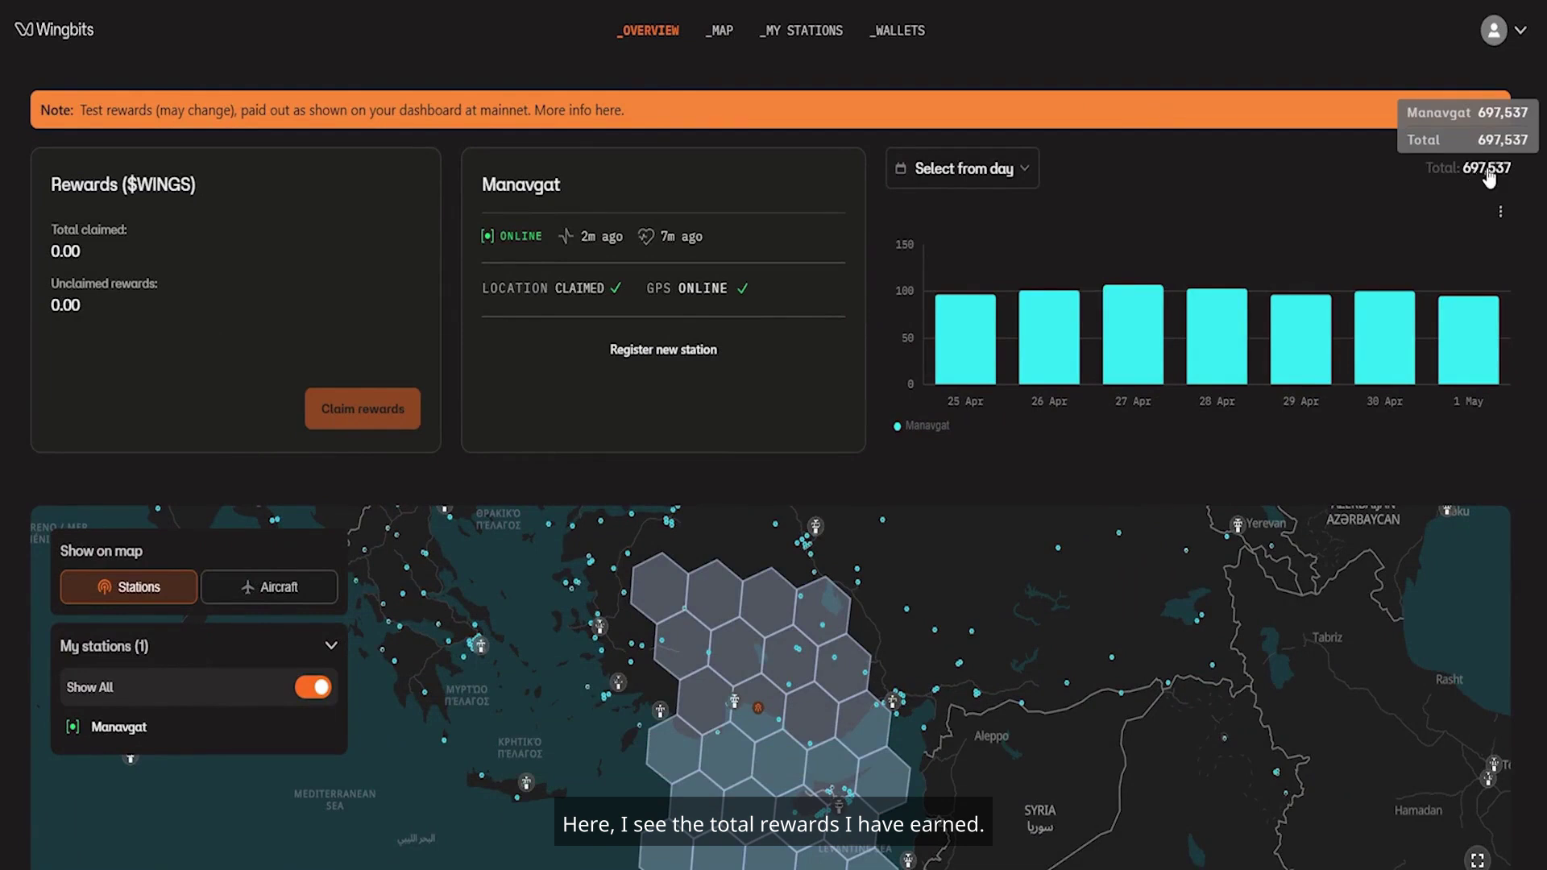
{"action": "mouse_move", "coordinate": [50, 173]}
{"action": "left_mouse_down"}
{"action": "mouse_move", "coordinate": [133, 247]}
{"action": "mouse_move", "coordinate": [177, 317]}
{"action": "left_mouse_up"}
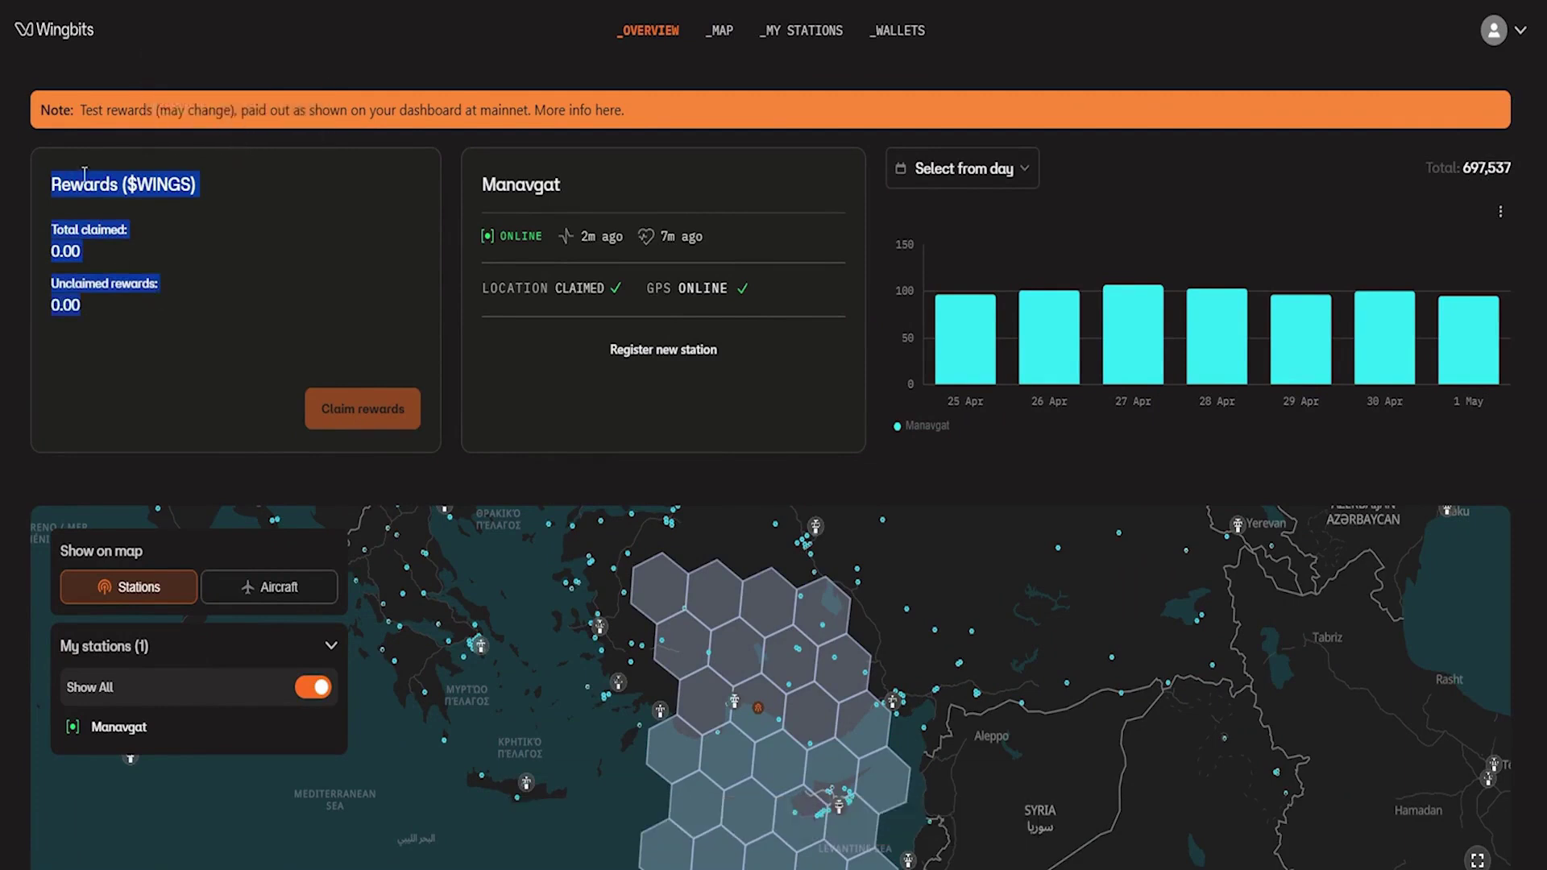